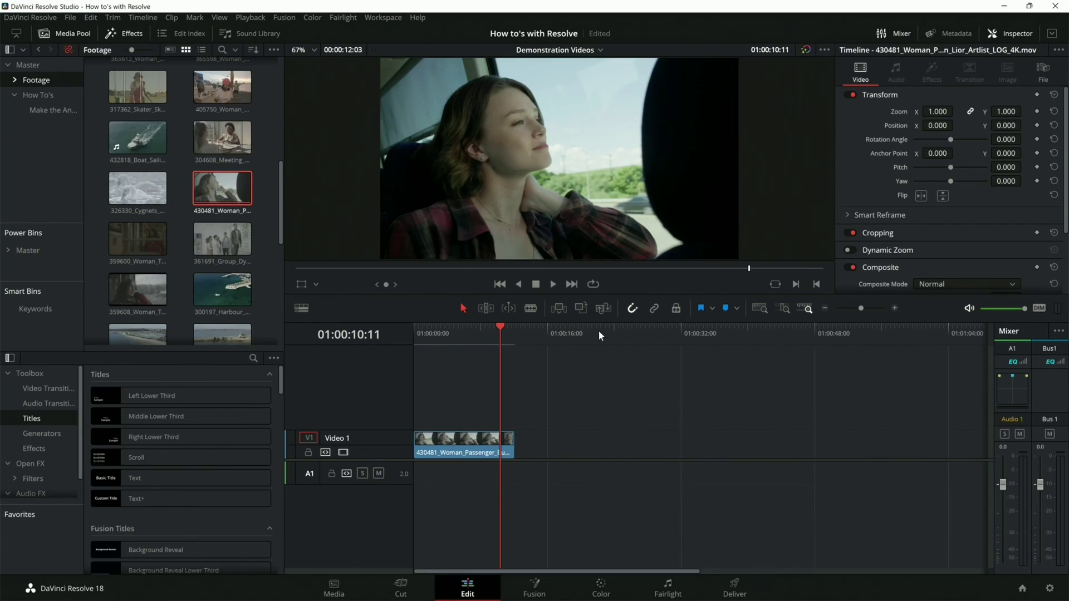
# Scrub the playhead back to timecode 01:00:01:20 near the start of the clip.
pyautogui.moveTo(449, 332); pyautogui.dragTo(427, 333)
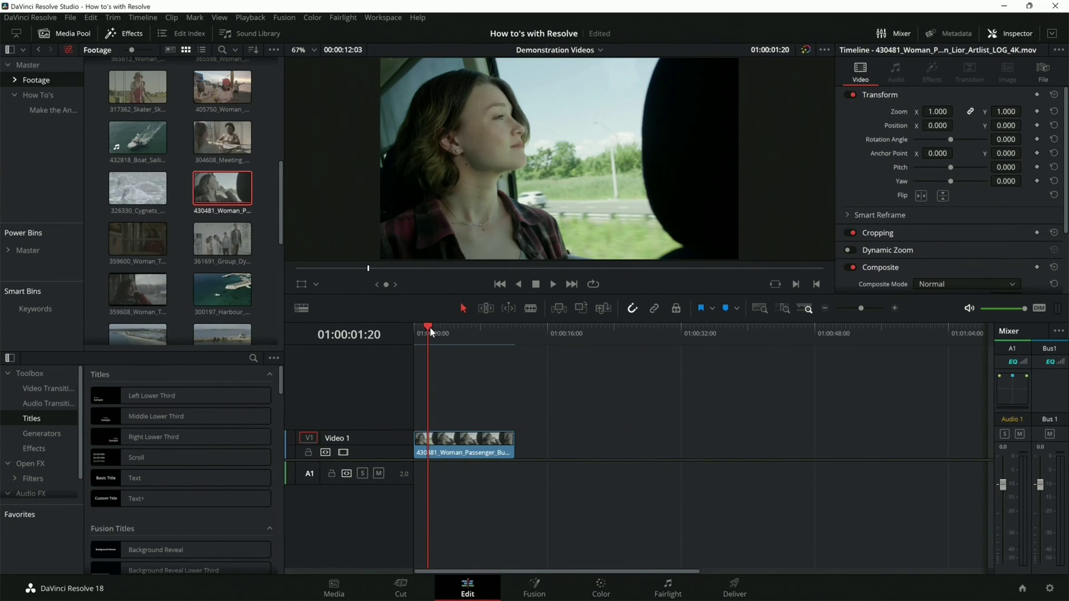
# On the Color page, check node 03's Canon Log 2 colour space transform, then select node 04.
pyautogui.click(600, 585)
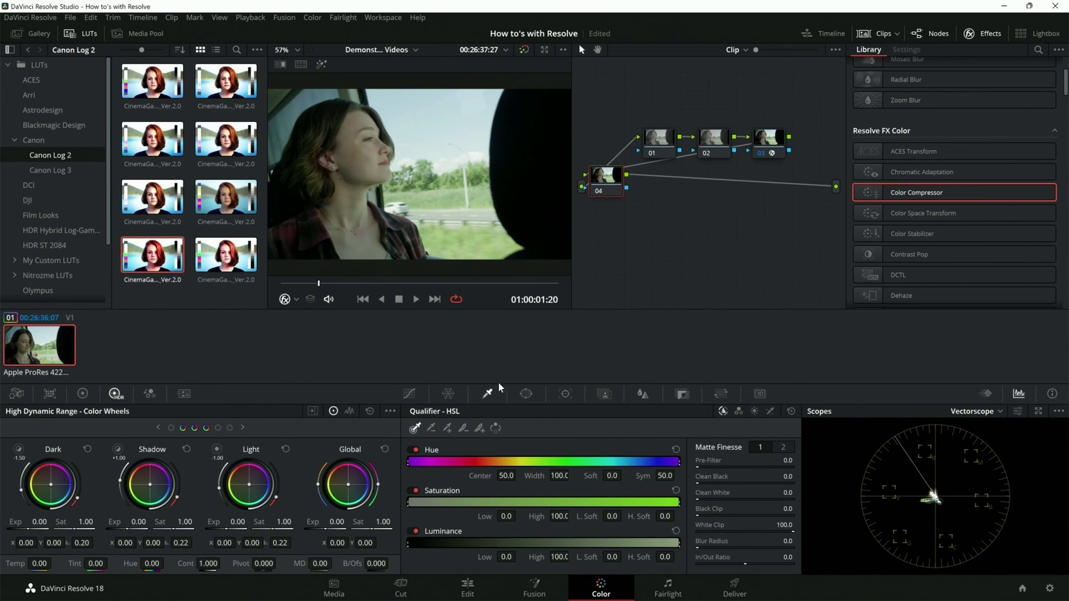
pyautogui.click(756, 155)
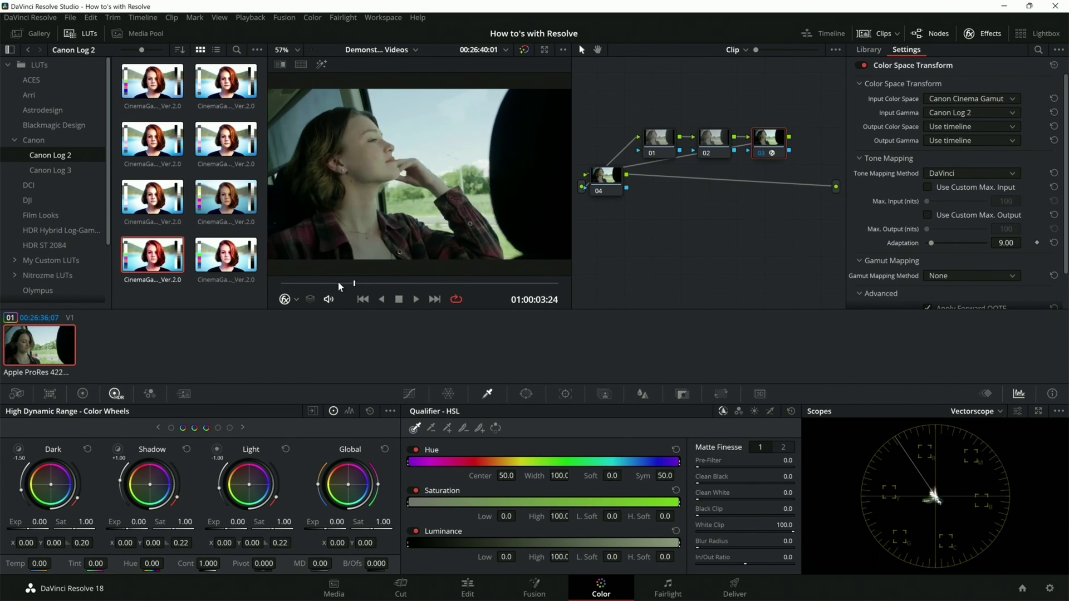
pyautogui.click(589, 190)
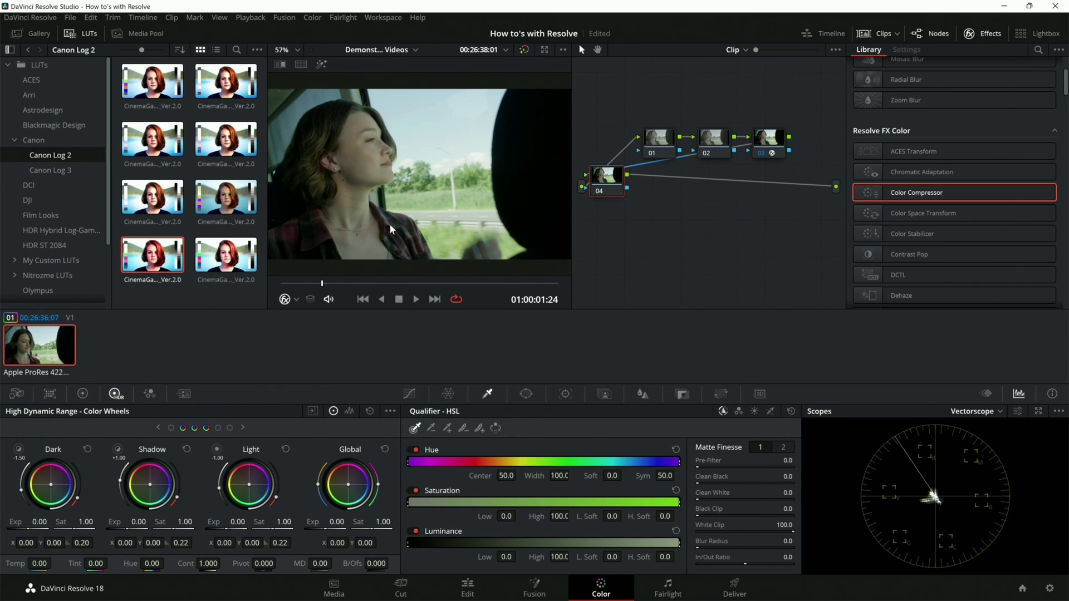
# Sample the woman's face skin with the qualifier eyedropper and turn on highlight view.
pyautogui.click(485, 396)
pyautogui.click(359, 116)
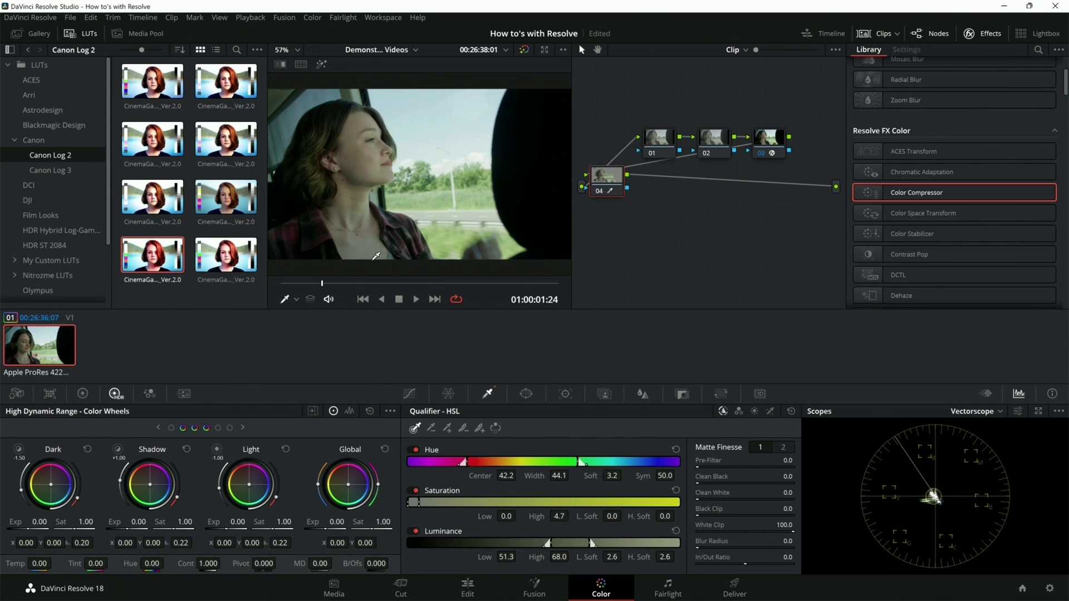
pyautogui.hotkey('shift', 'h')
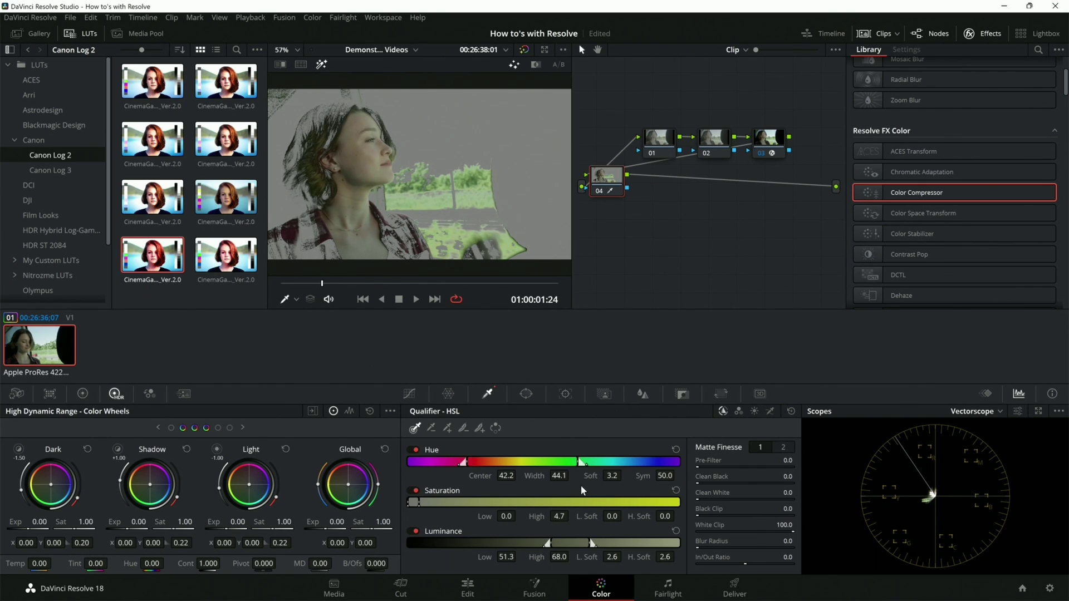
# Tighten the hue qualifier to about 43.6 centre and 17.0 width.
pyautogui.moveTo(556, 476); pyautogui.dragTo(487, 476)
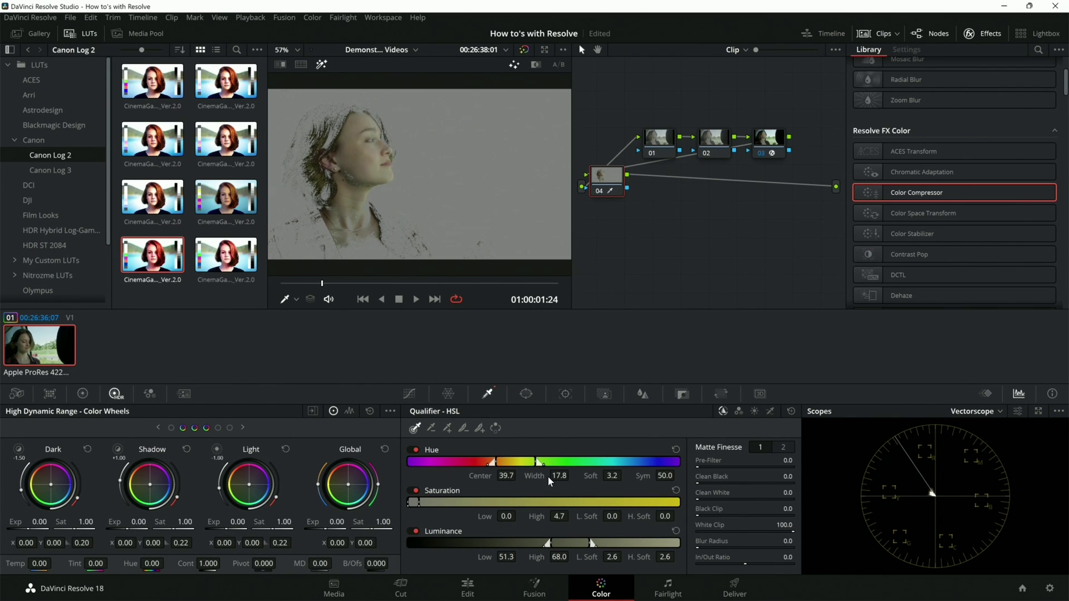
pyautogui.moveTo(559, 476); pyautogui.dragTo(572, 475)
pyautogui.moveTo(500, 476); pyautogui.dragTo(518, 476)
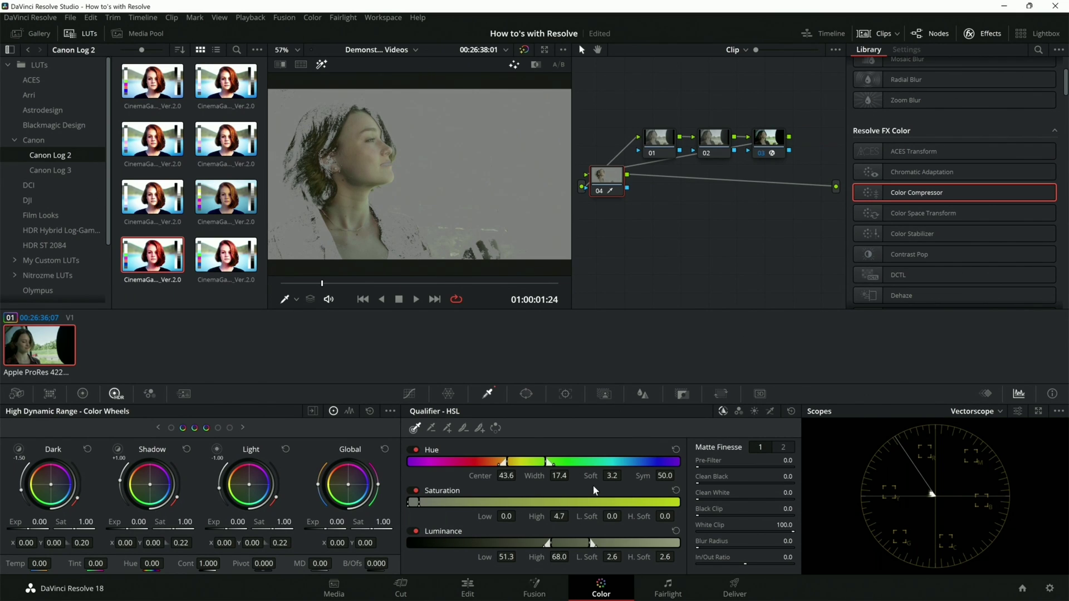
pyautogui.moveTo(559, 476); pyautogui.dragTo(572, 475)
# Set the skin key's saturation low to 0.8 with a 1.8 low softness.
pyautogui.moveTo(507, 516); pyautogui.dragTo(518, 515)
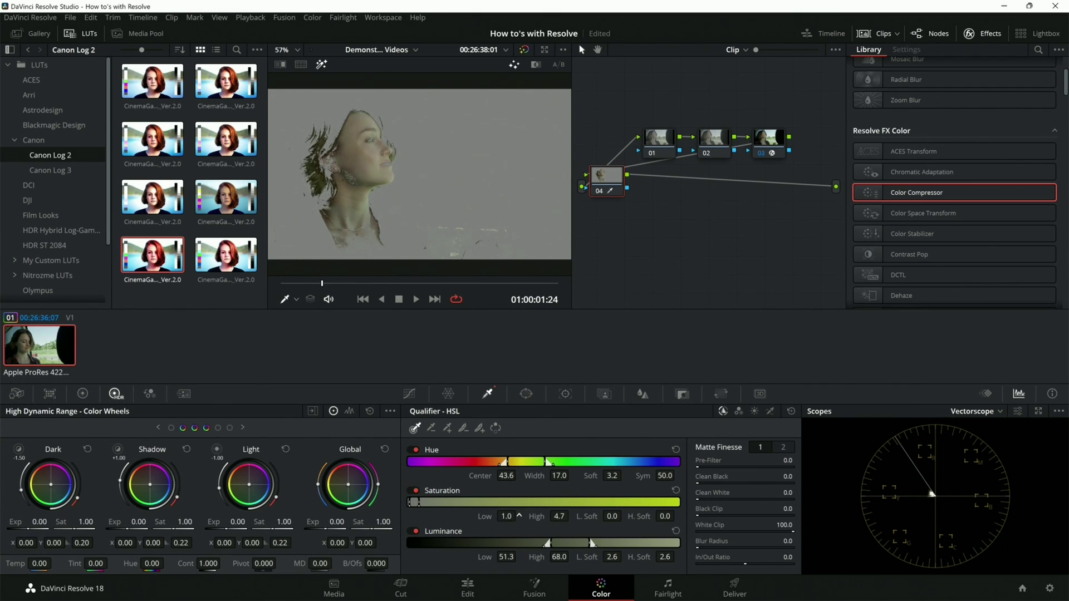
pyautogui.moveTo(624, 516); pyautogui.dragTo(605, 521)
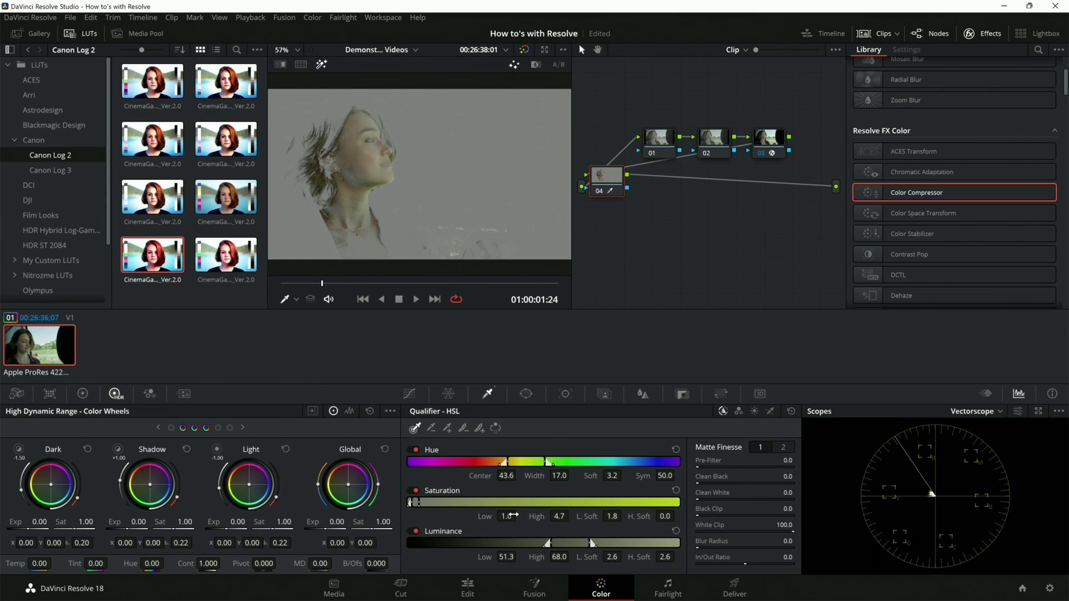
pyautogui.moveTo(512, 516); pyautogui.dragTo(518, 517)
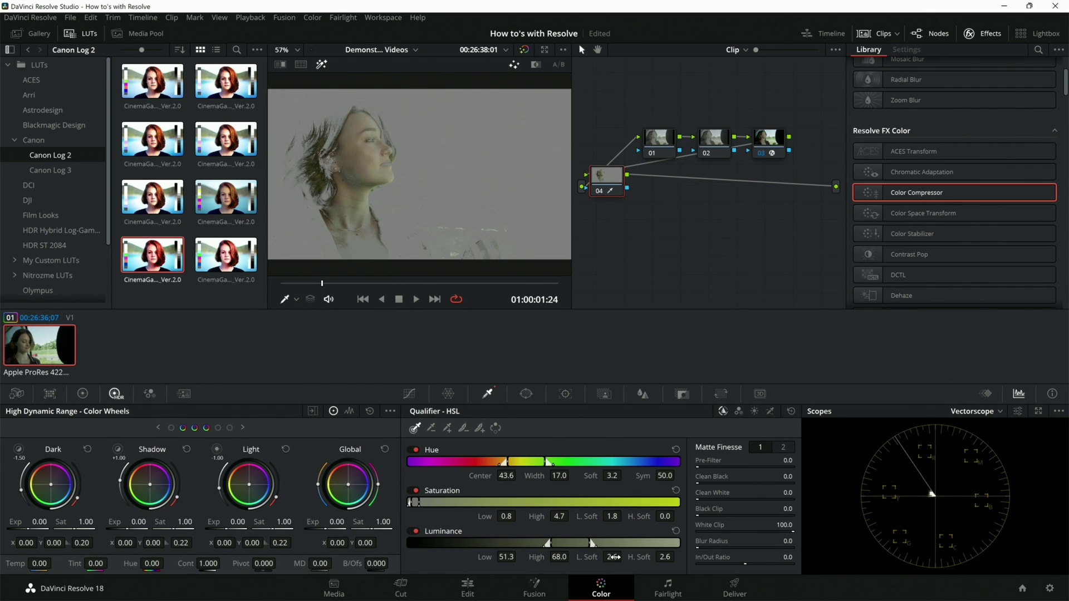
# Raise luminance low to 54.8 to drop the hair, checking the key full screen.
pyautogui.moveTo(519, 557); pyautogui.dragTo(519, 556)
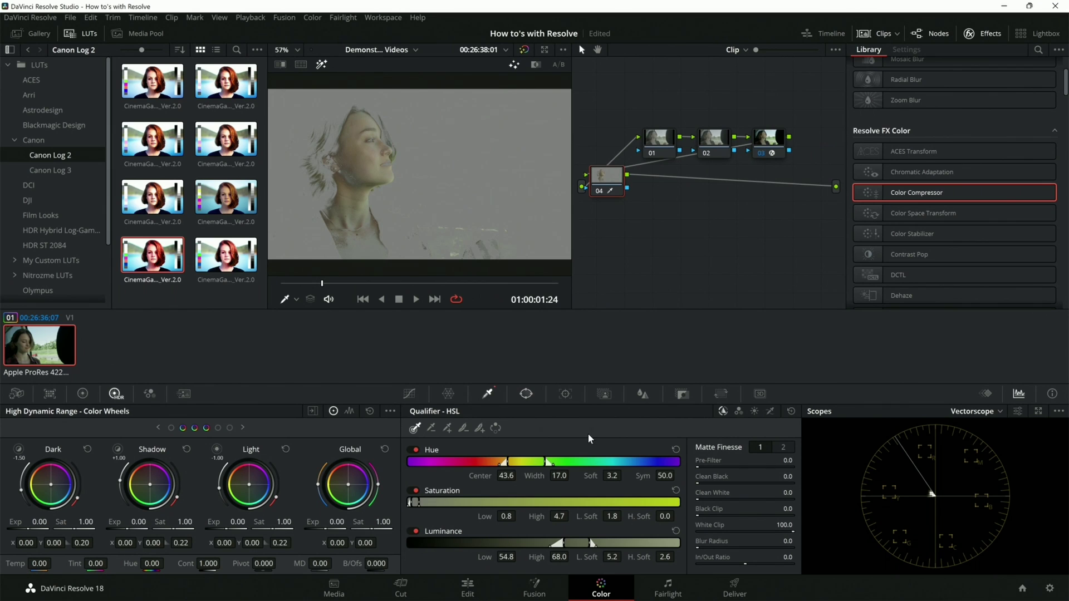
pyautogui.hotkey('ctrl', 'f')
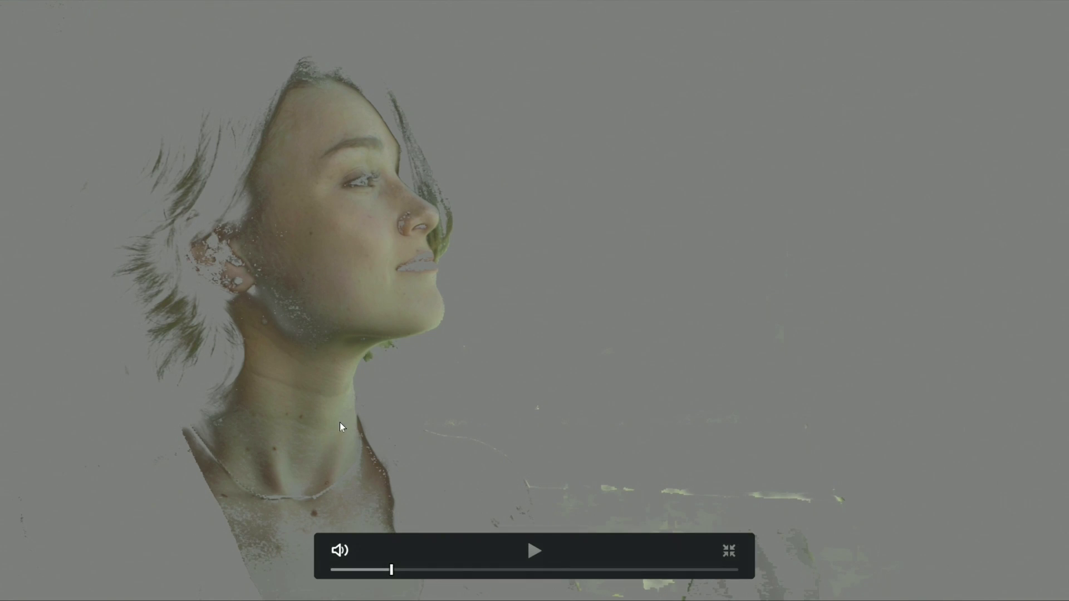
pyautogui.hotkey('ctrl', 'f')
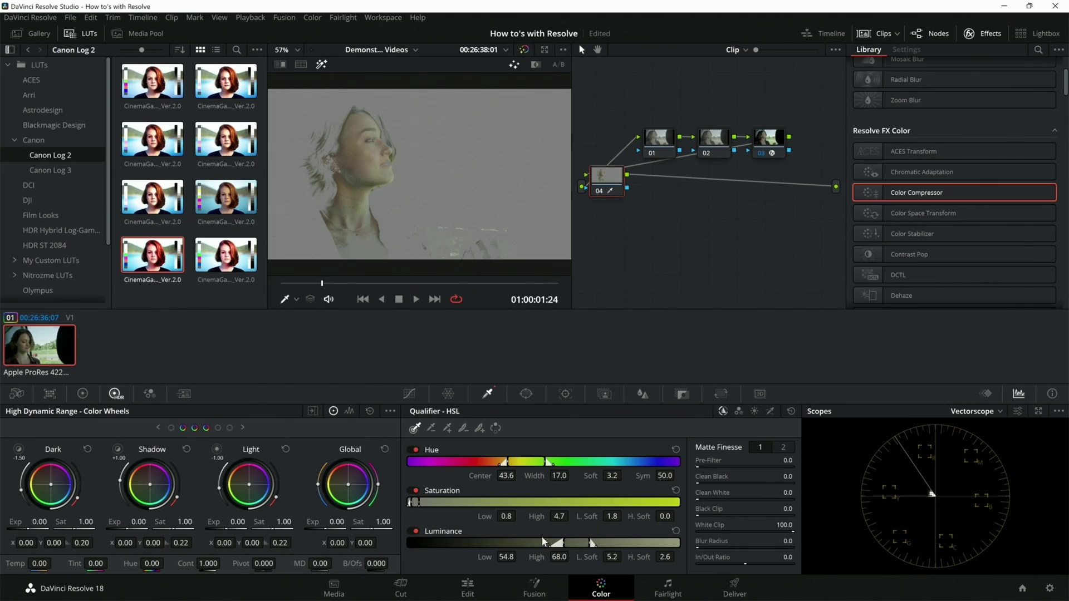
# Narrow hue width to 15.0, then set luminance low 54.6 with 8.7 low softness.
pyautogui.moveTo(506, 475); pyautogui.dragTo(549, 507)
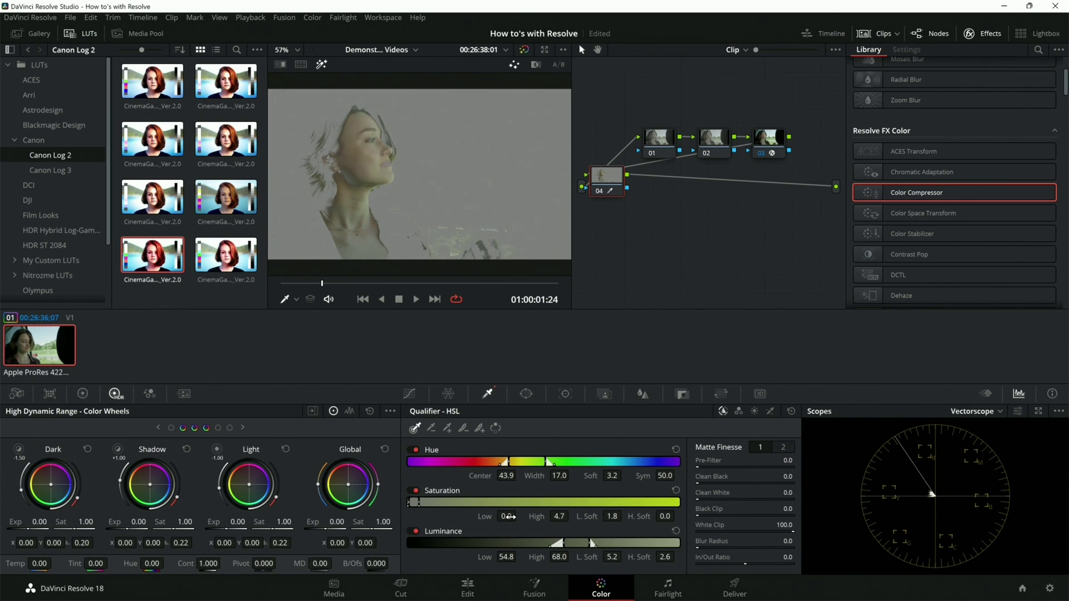
pyautogui.hotkey('ctrl', 'f')
pyautogui.hotkey('ctrl', 'f')
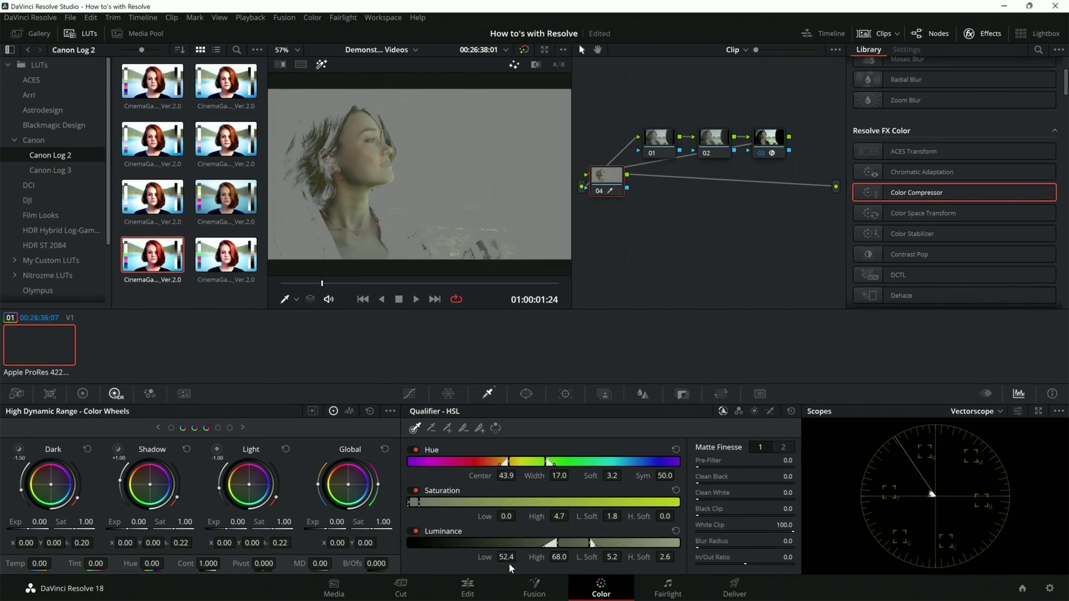
pyautogui.moveTo(508, 560); pyautogui.dragTo(515, 560)
pyautogui.moveTo(612, 557); pyautogui.dragTo(629, 557)
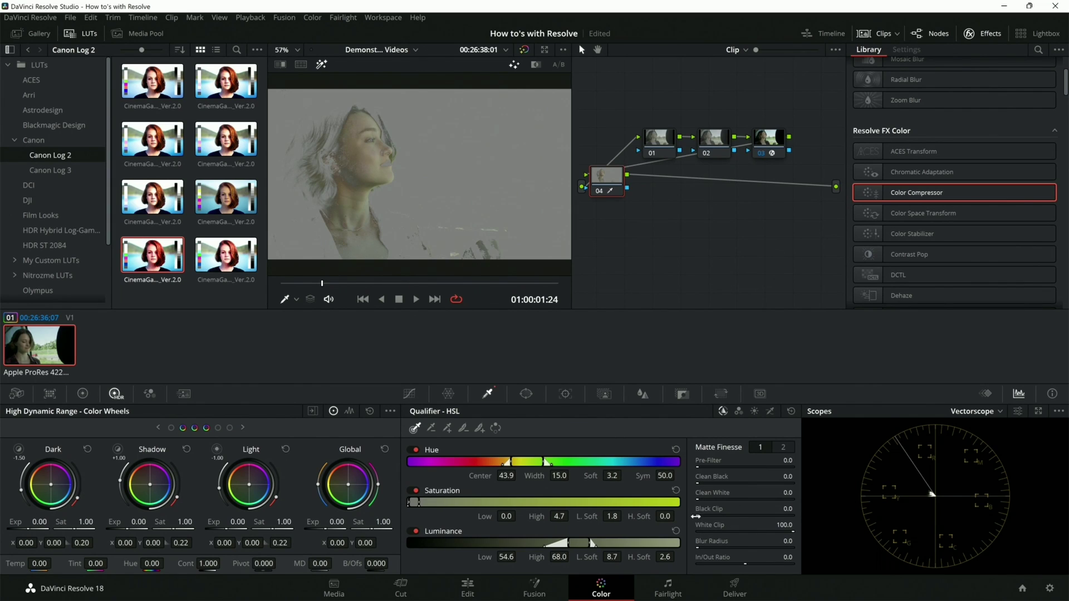
# Clean the matte (black 5.5, white 6.1, denoise 3.3) and add Color Compressor to node 04.
pyautogui.moveTo(696, 498)
pyautogui.mouseDown()
pyautogui.moveTo(706, 498)
pyautogui.moveTo(702, 483)
pyautogui.mouseUp()
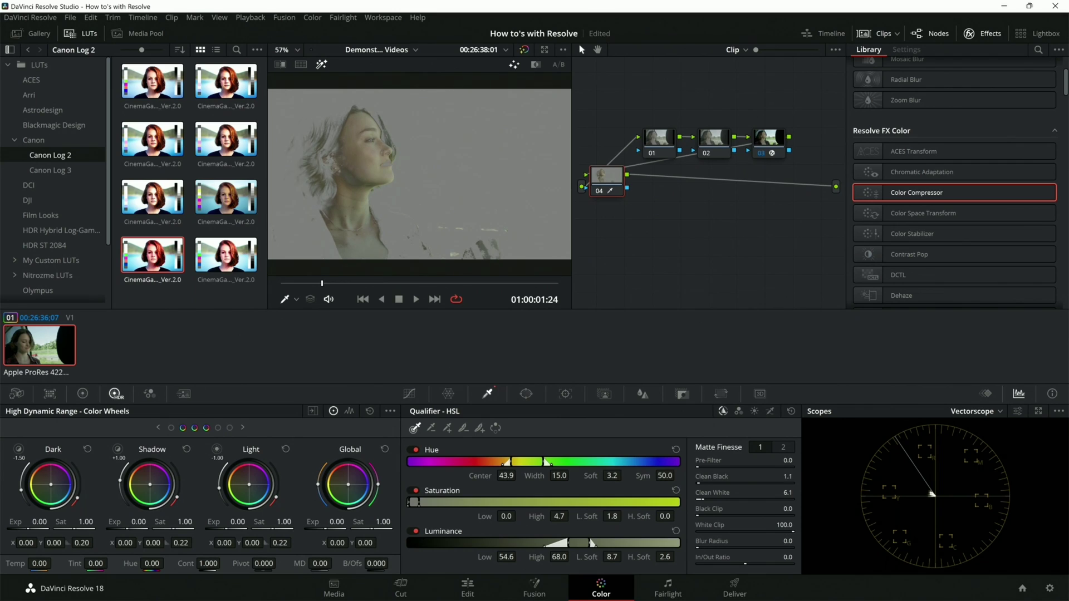
pyautogui.click(783, 448)
pyautogui.moveTo(700, 496); pyautogui.dragTo(701, 496)
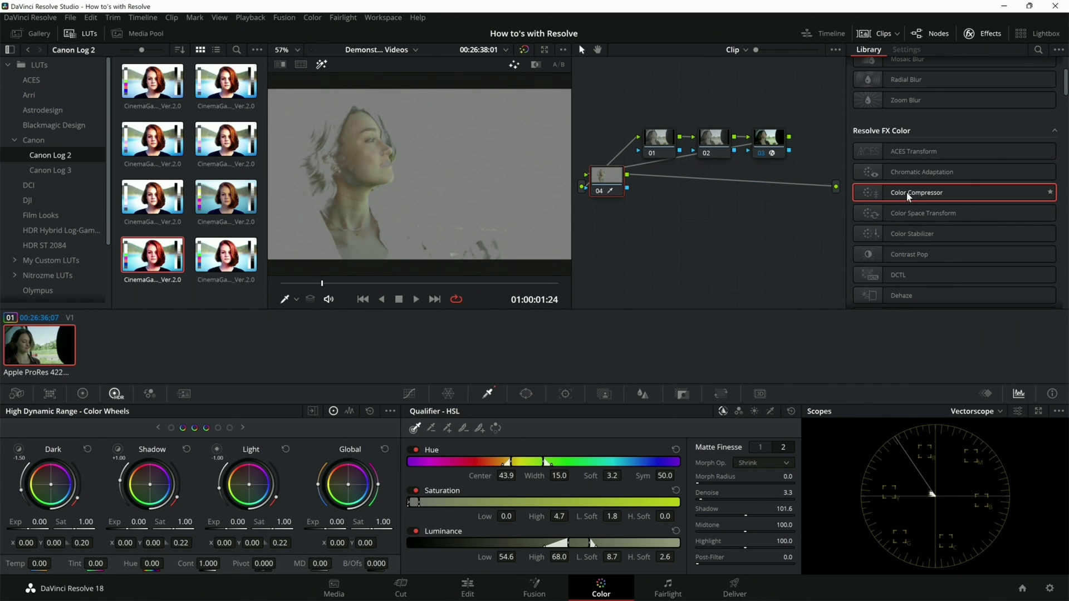
pyautogui.moveTo(908, 196); pyautogui.dragTo(613, 177)
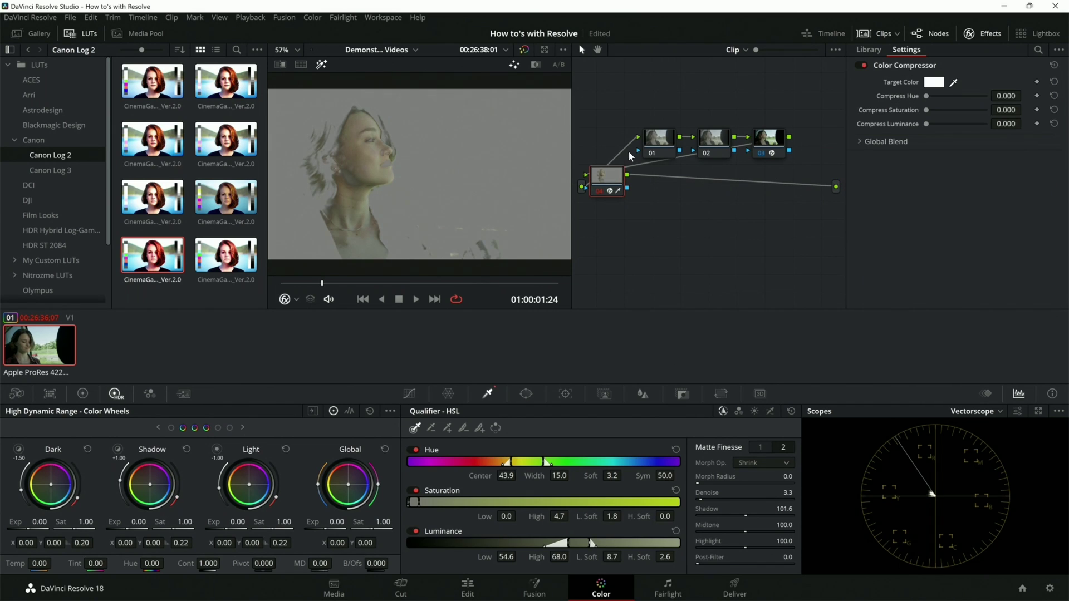
# Turn off highlight mode so the viewer shows the full-colour image, and pick the Target Color eyedropper.
pyautogui.click(955, 83)
pyautogui.hotkey('shift', 'h')
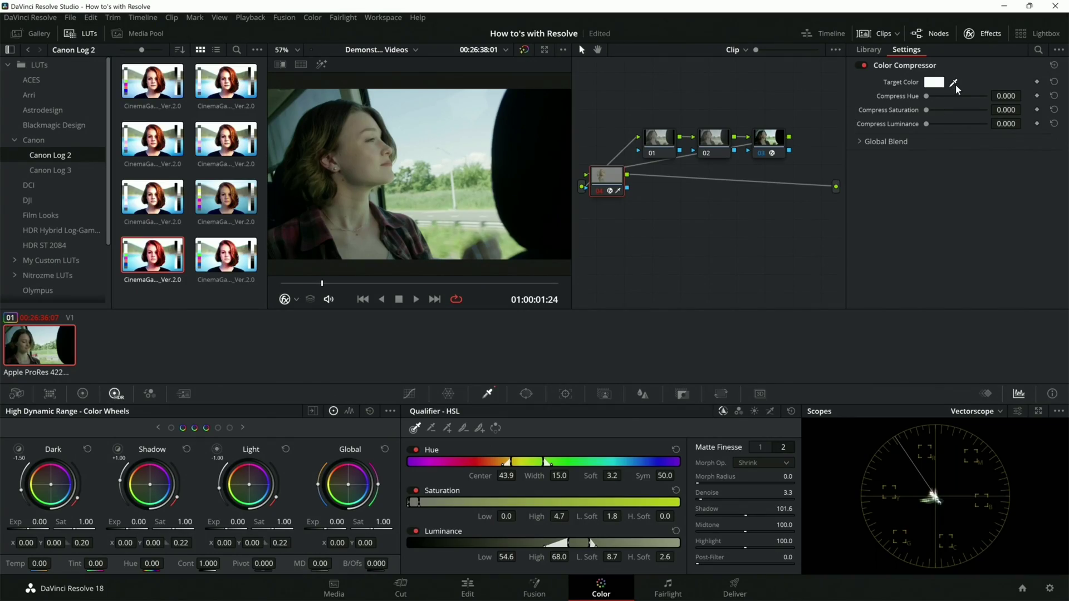
pyautogui.click(954, 85)
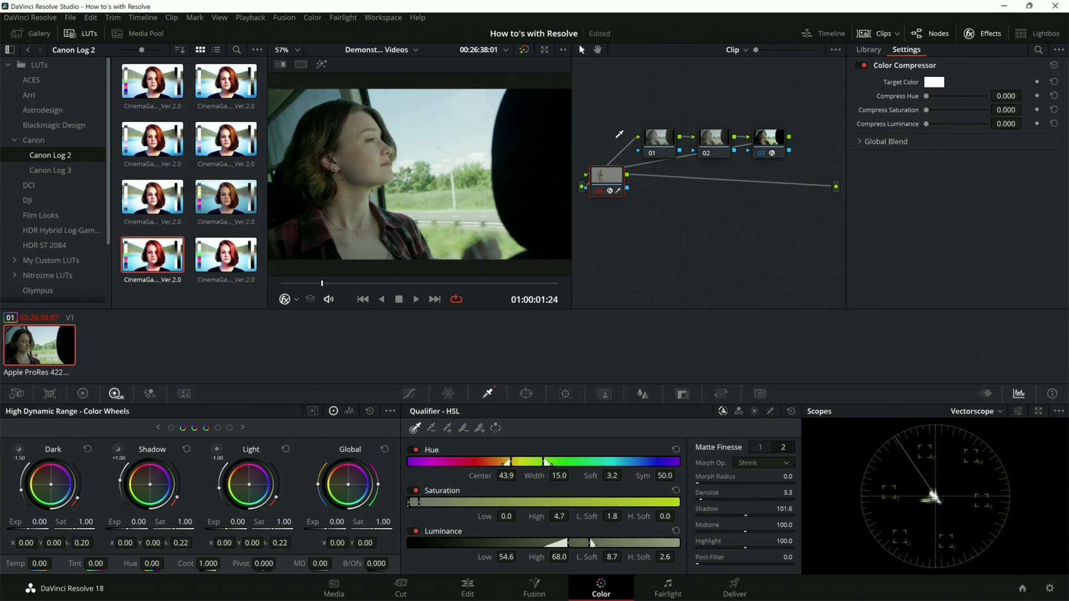
# Sample the face's beige skin as target colour and raise Compress Hue to 1.000.
pyautogui.click(367, 154)
pyautogui.moveTo(927, 97); pyautogui.dragTo(1003, 108)
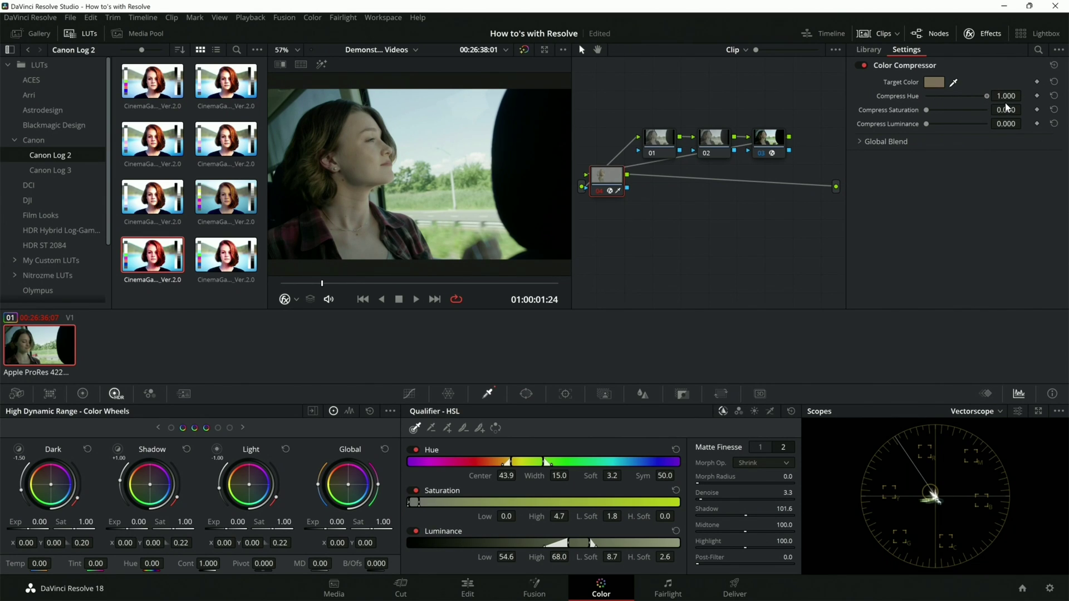